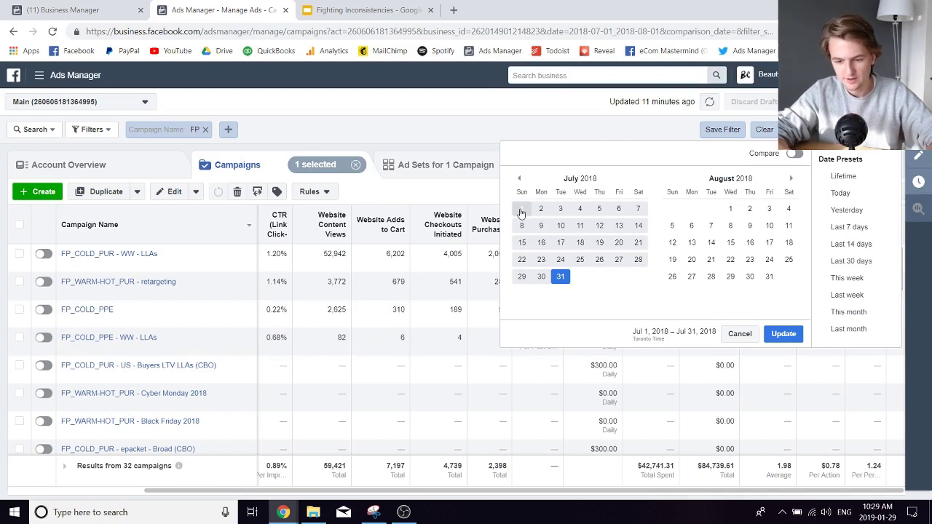
Step: Show results for July 21–31, 2018, check total spend and select FP_COLD_PUR - US - Buyers LTV LLAs (CBO)
click(638, 243)
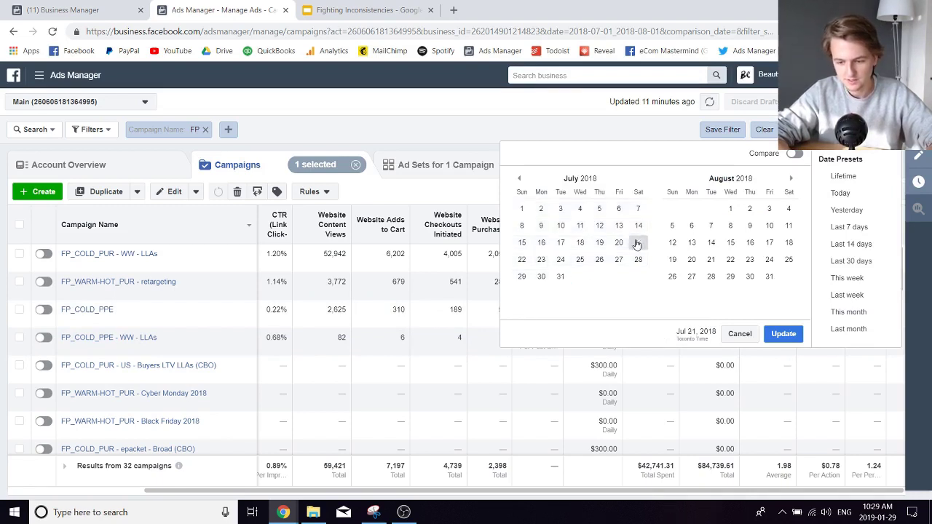
click(562, 278)
click(785, 333)
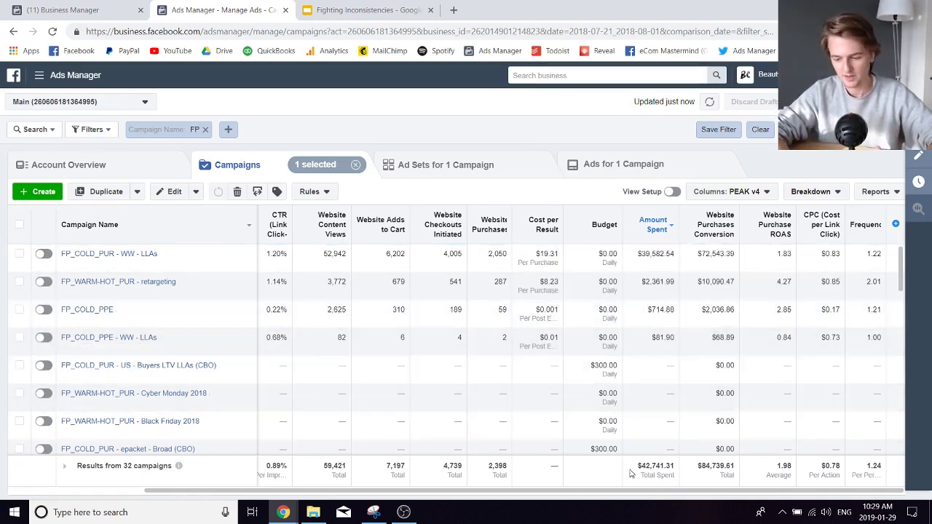
drag(647, 466, 697, 470)
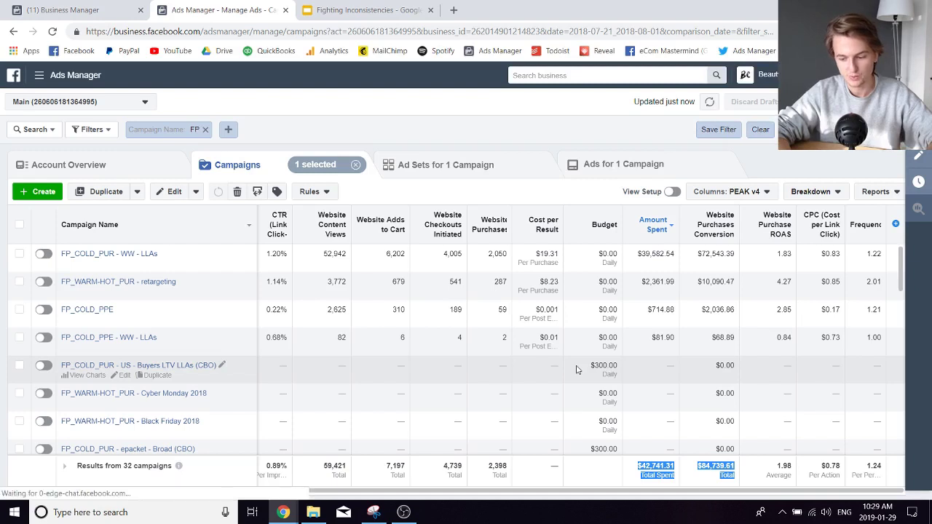
click(577, 370)
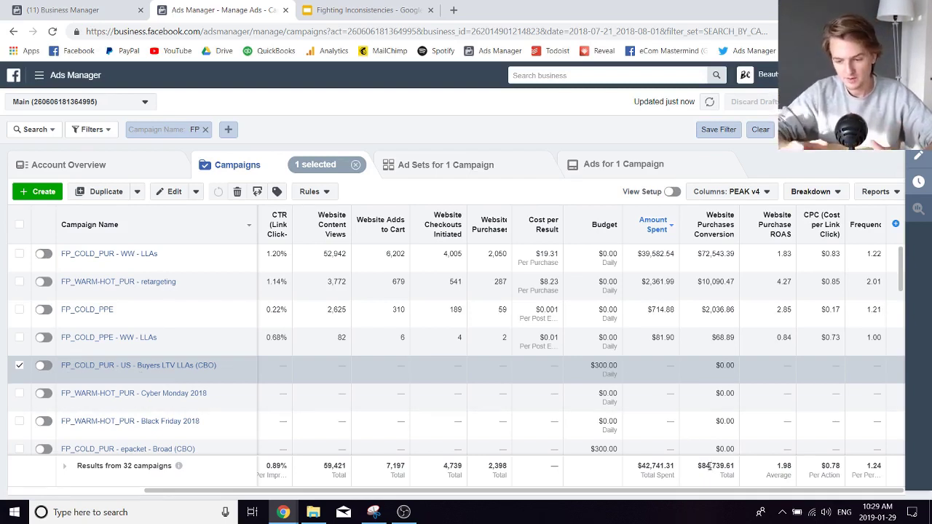
Step: Switch the reporting date range to August 1–31, 2018
click(845, 129)
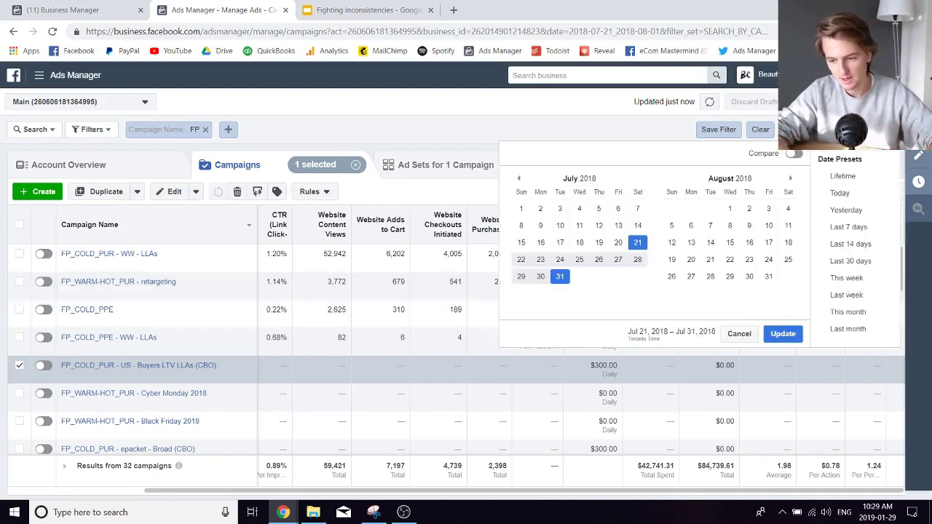
click(642, 249)
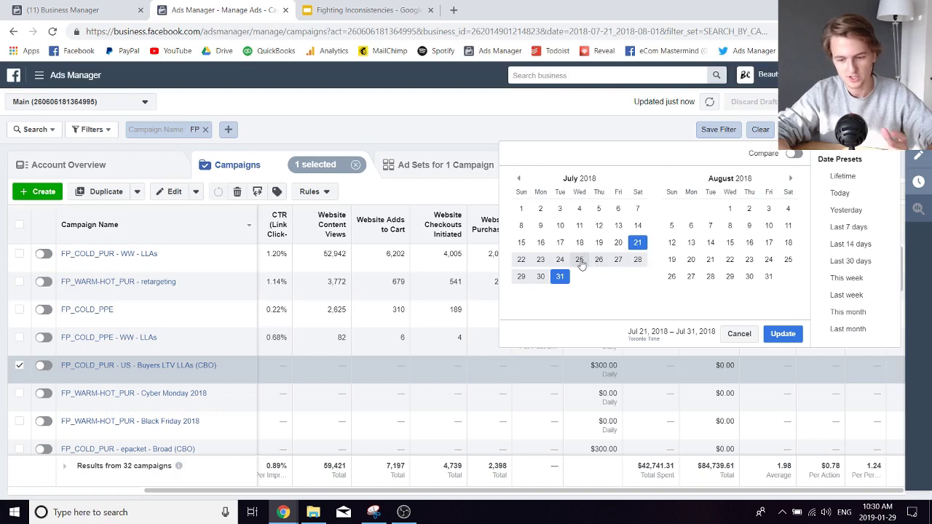
click(730, 209)
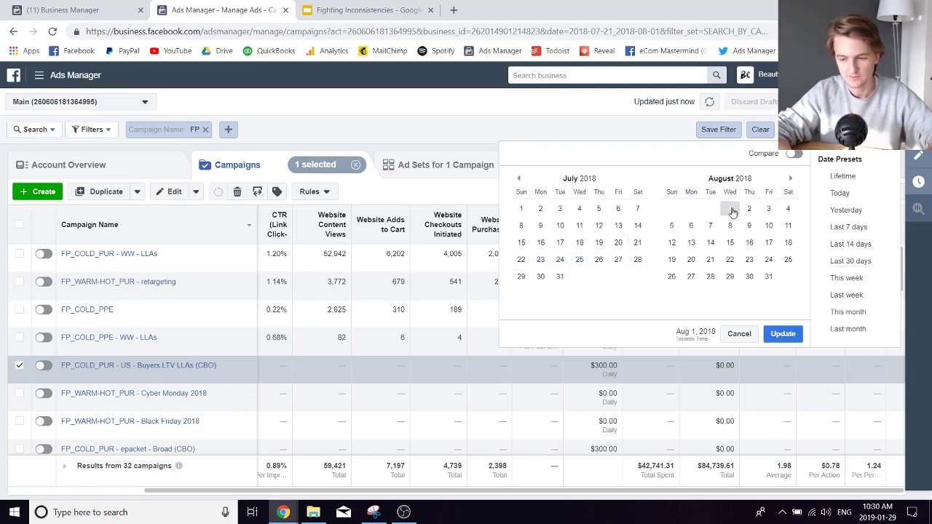
click(769, 277)
click(782, 336)
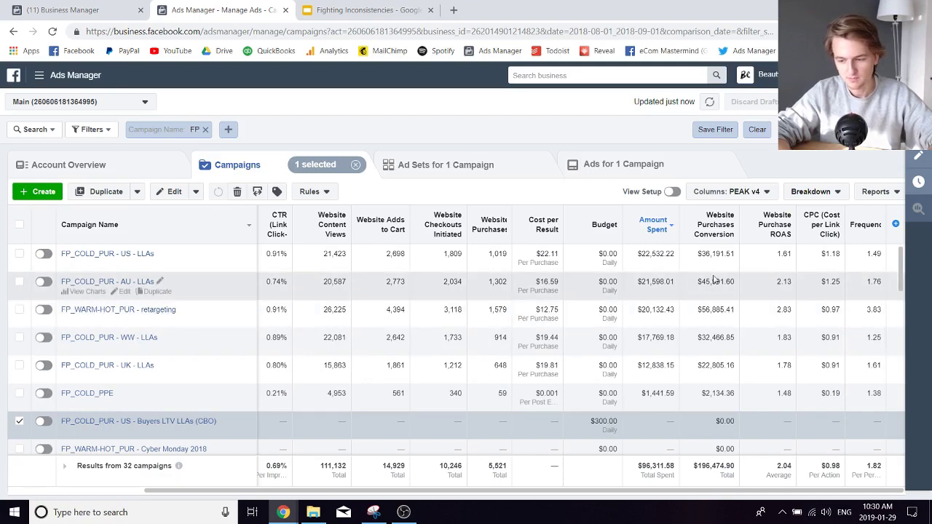
click(809, 102)
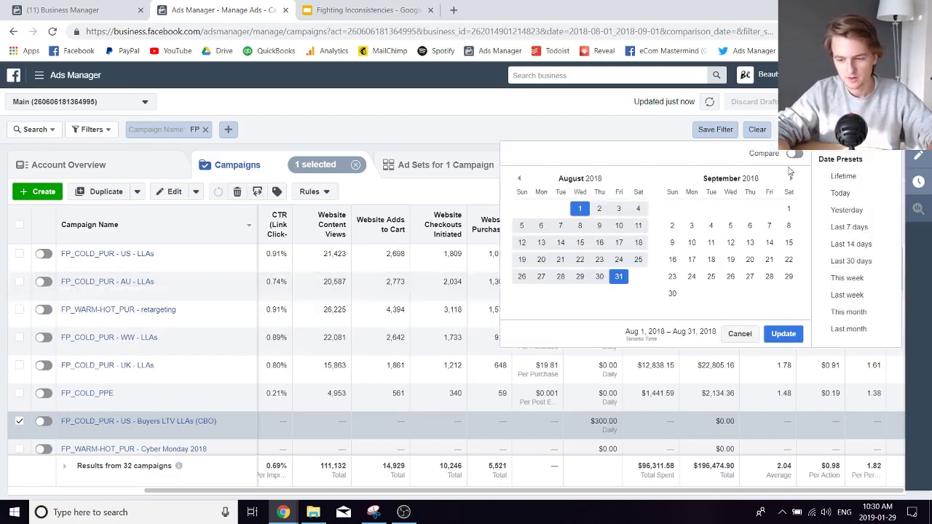
Step: Set the report to September 1–30, 2018 and open the FP_COLD_PUR - WW - Interests ad sets
click(790, 208)
click(674, 294)
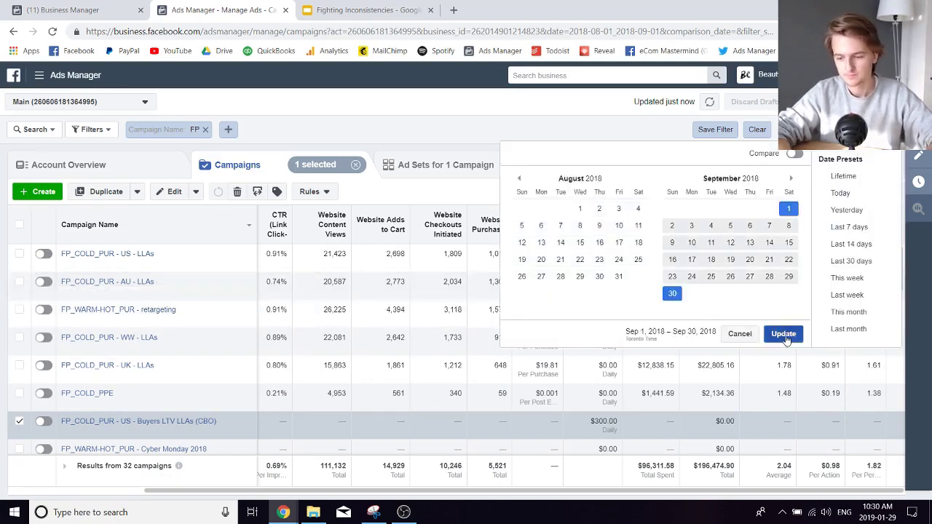
click(784, 333)
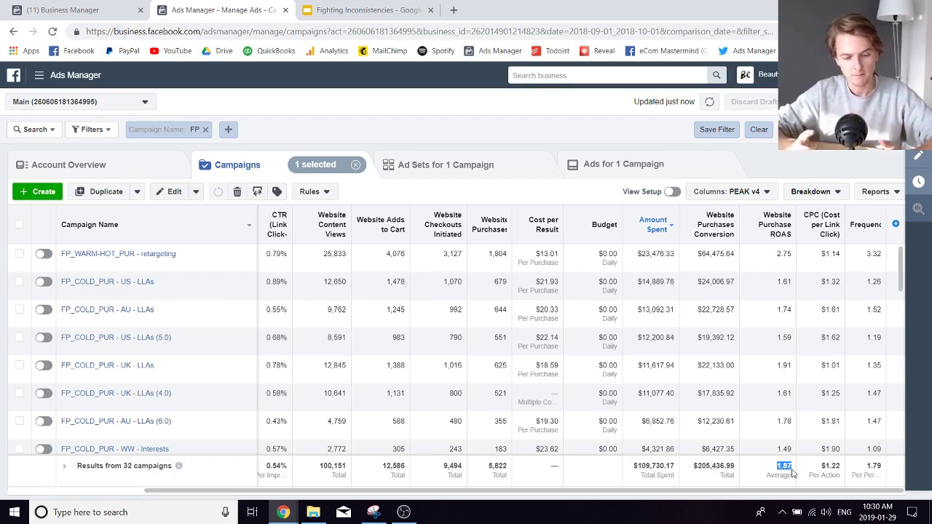
scroll(728, 386, down, 1)
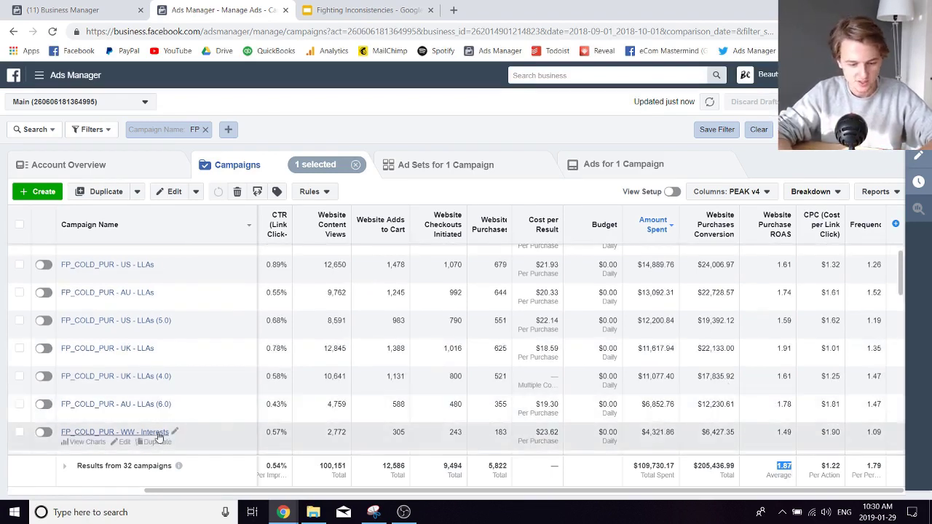
click(137, 435)
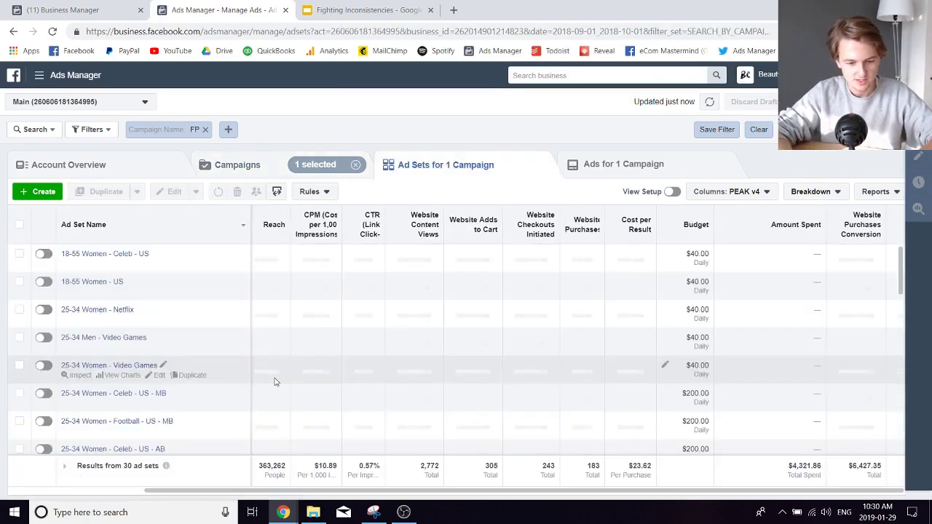
Step: Scroll through the ad sets, then return to Campaigns sorted by Amount Spent, highest first
scroll(276, 382, down, 10)
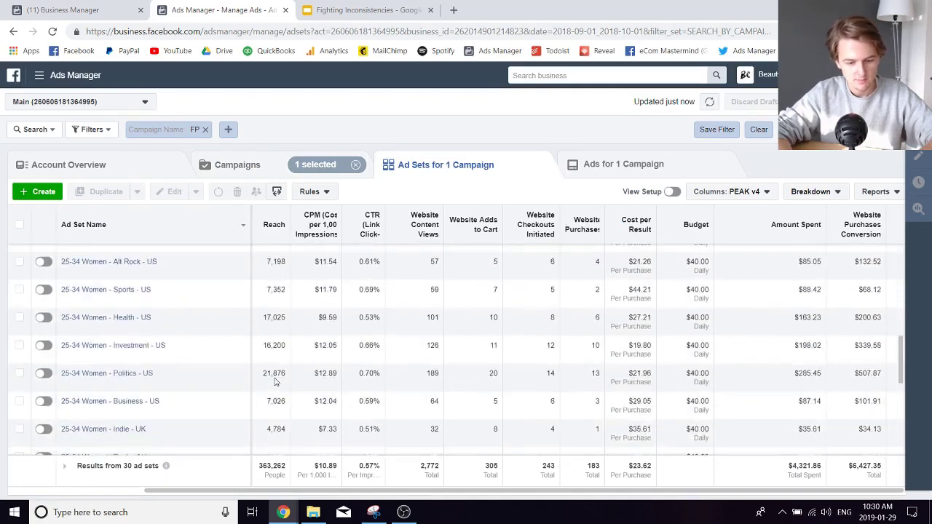
scroll(276, 382, down, 3)
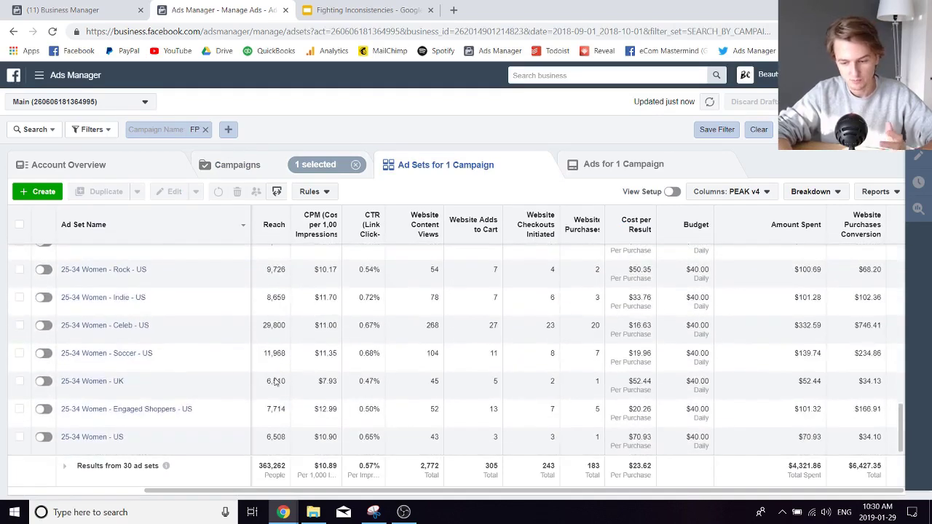
scroll(276, 382, up, 12)
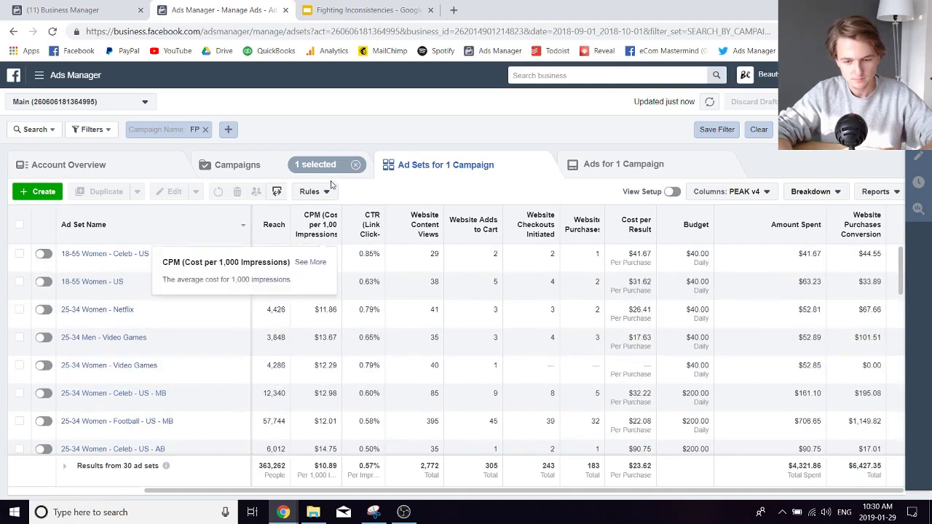
click(245, 163)
scroll(332, 360, down, 1)
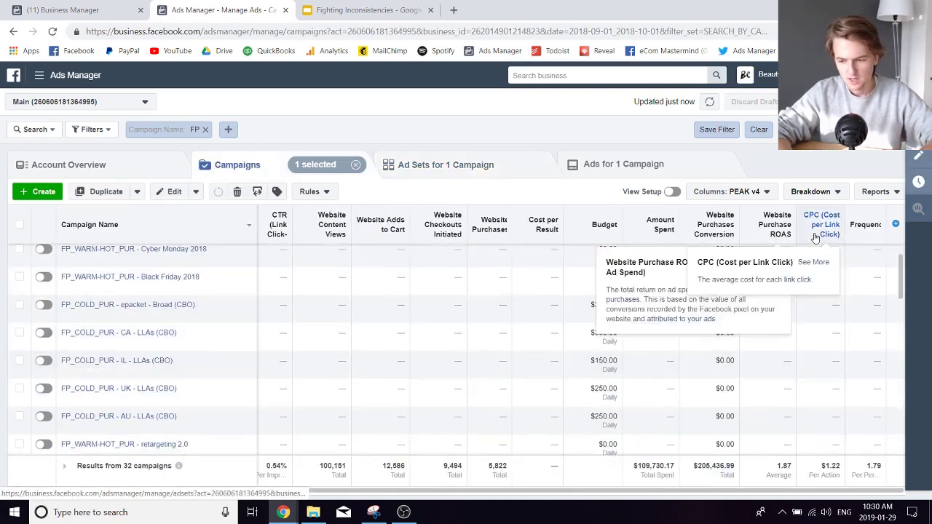
click(658, 226)
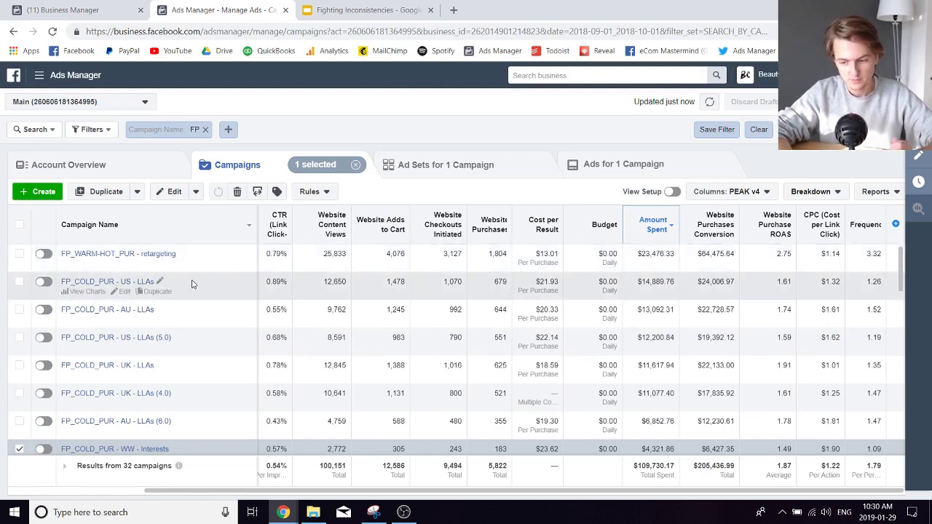
Step: Highlight the 'Try different combinations' audience-and-creative bullet in the Fighting Inconsistencies slides, then return to Ads Manager
click(331, 9)
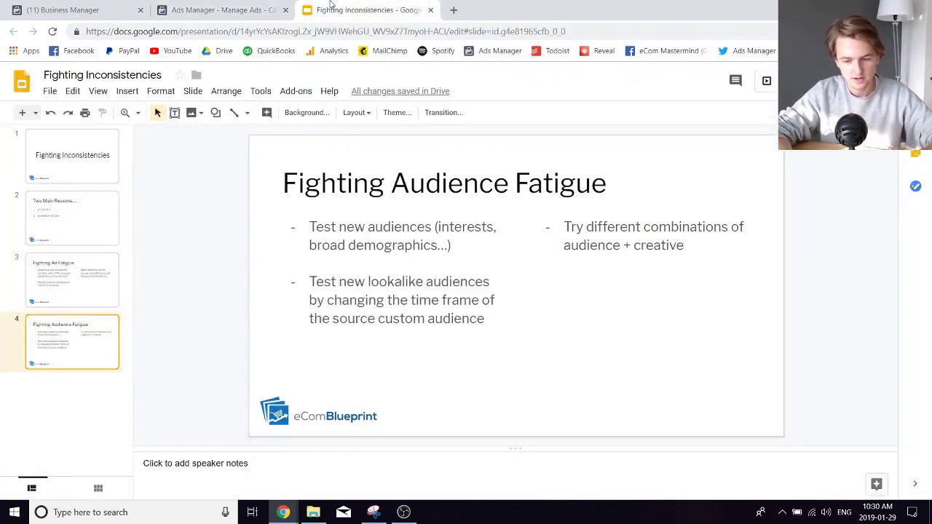
drag(573, 228, 693, 255)
click(235, 10)
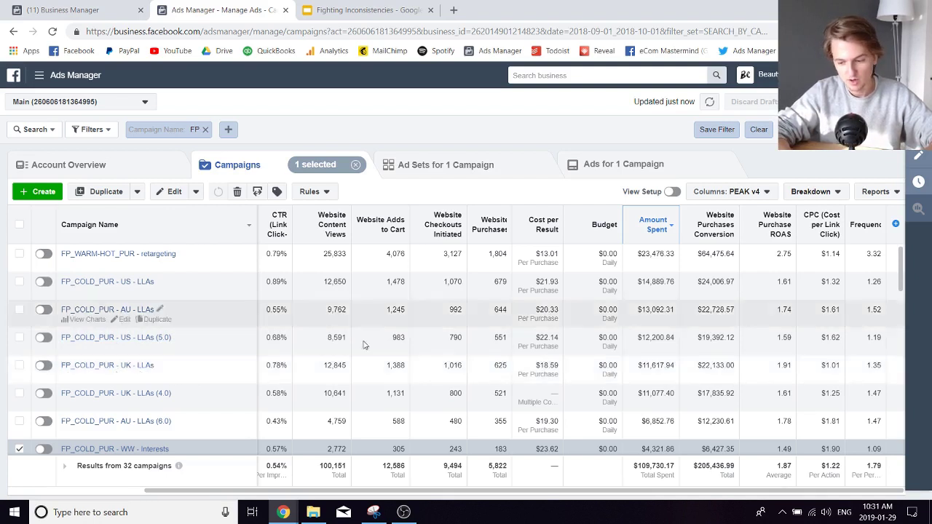
Step: Review FP_COLD_PUR - UK - LLAs' ad sets ranked by amount spent, then return to all campaigns
click(127, 370)
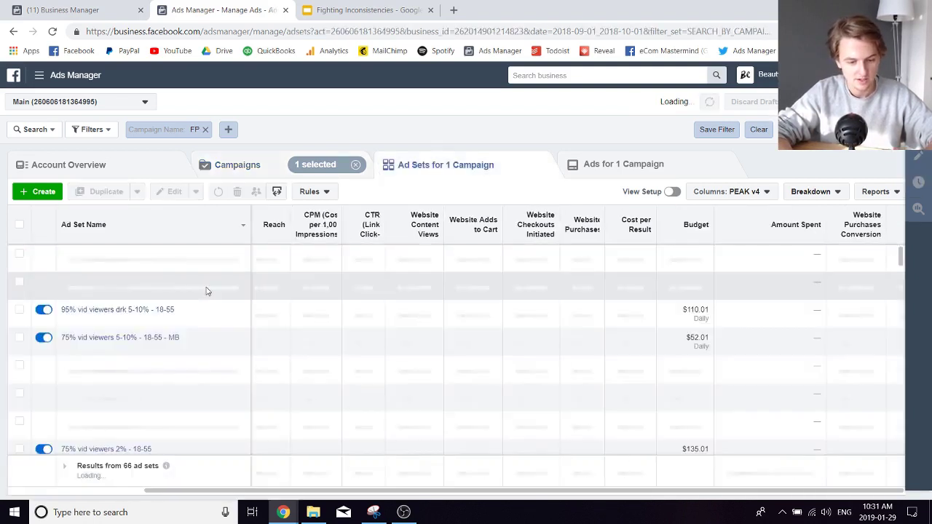
scroll(155, 354, down, 3)
click(753, 235)
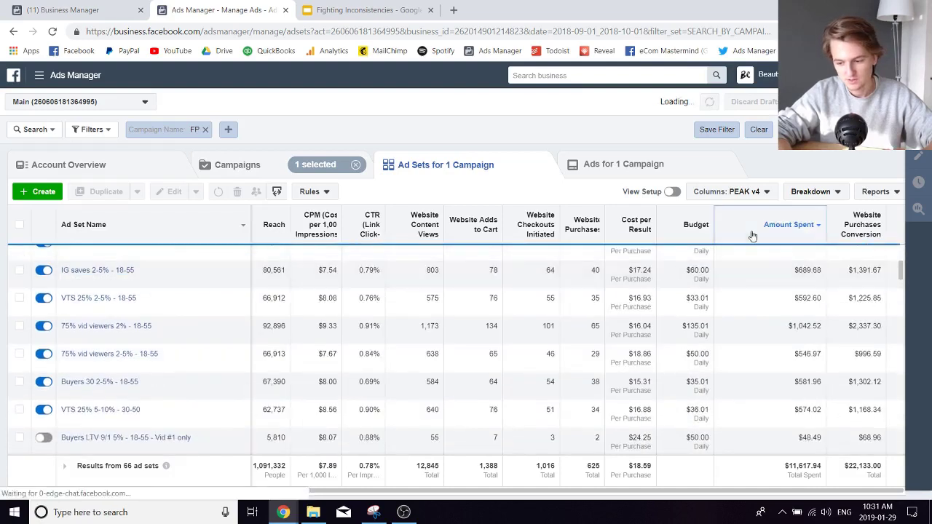
scroll(378, 309, right, 2)
scroll(379, 309, right, 2)
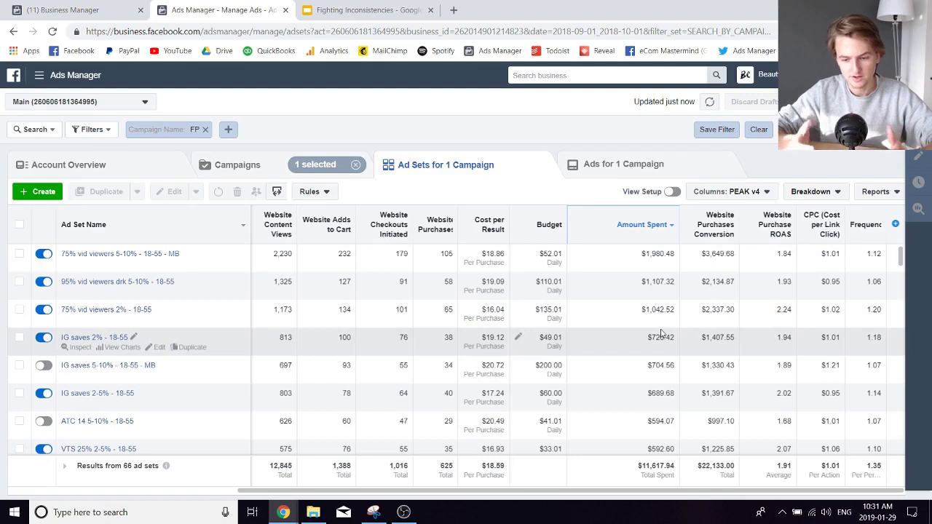
scroll(631, 357, down, 1)
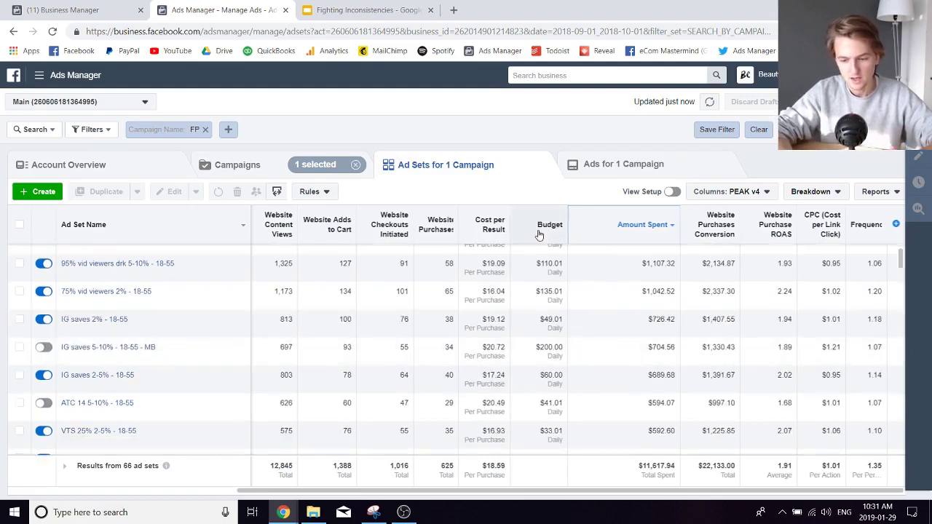
scroll(550, 298, up, 1)
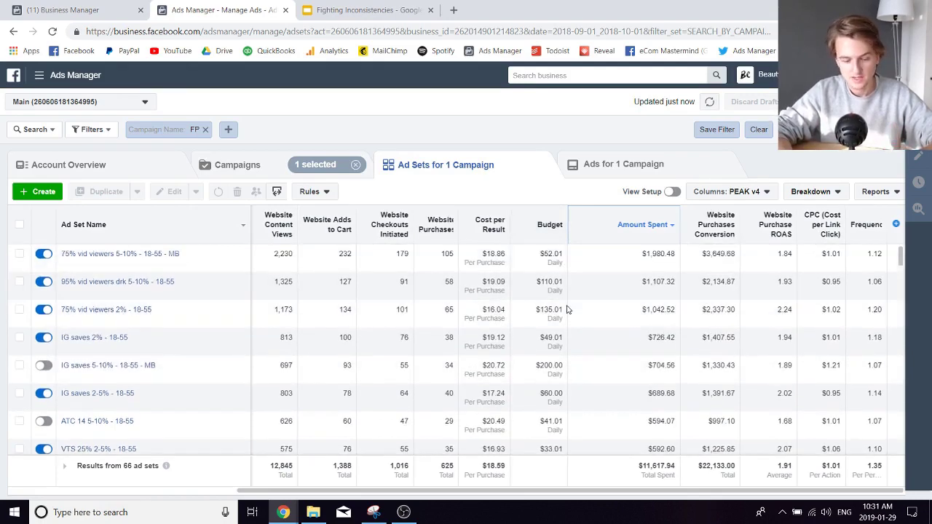
click(241, 165)
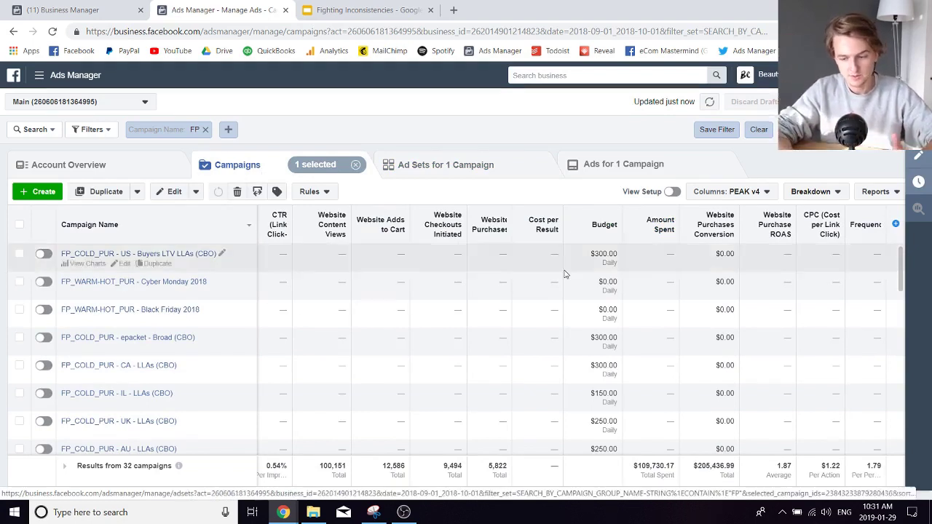
click(653, 226)
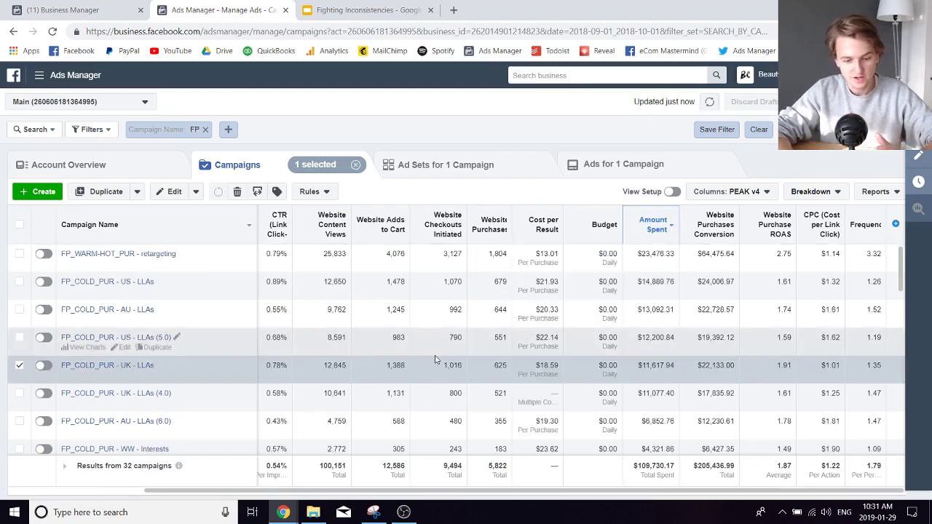
scroll(436, 359, left, 2)
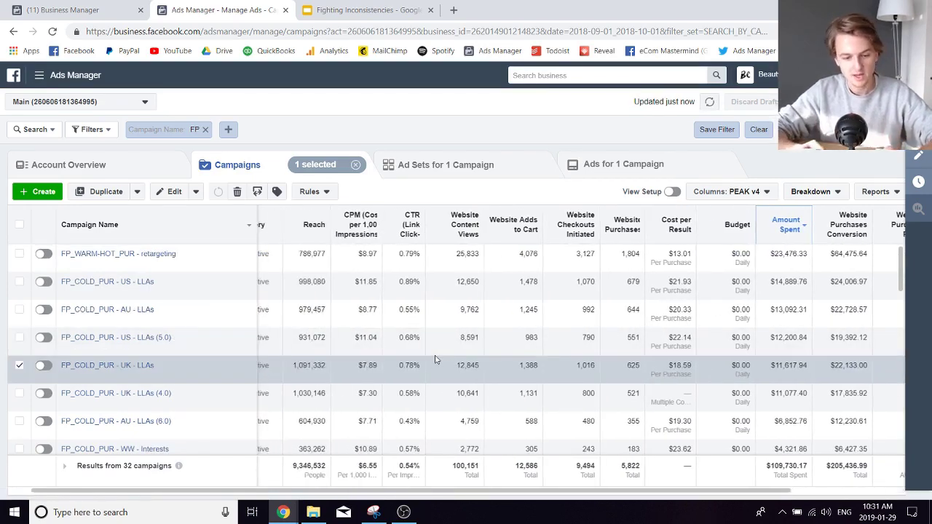
scroll(328, 372, down, 10)
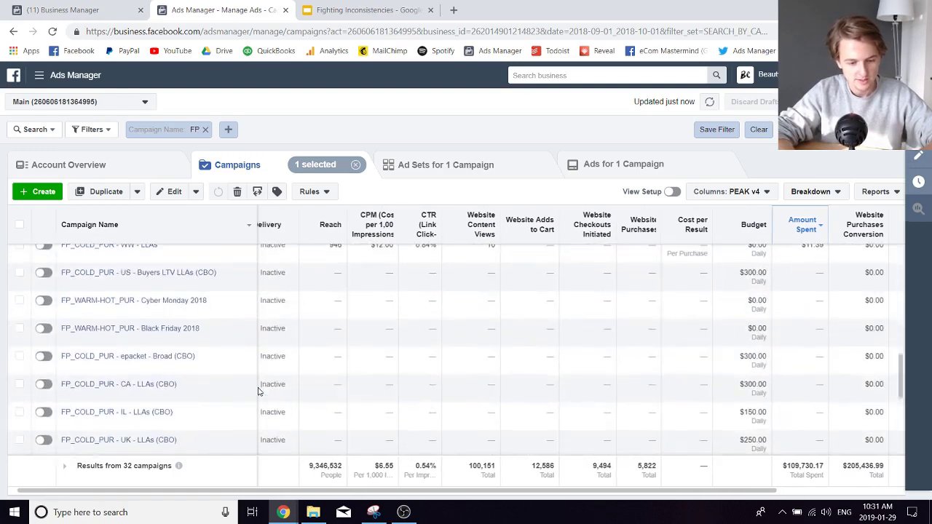
scroll(258, 390, down, 4)
mouse_move(138, 452)
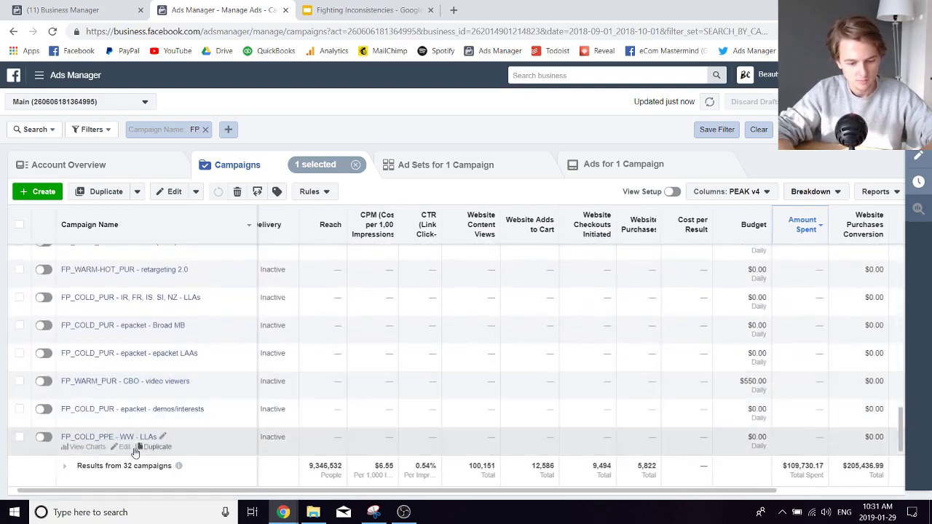
scroll(168, 437, right, 1)
scroll(184, 430, up, 5)
scroll(184, 429, up, 5)
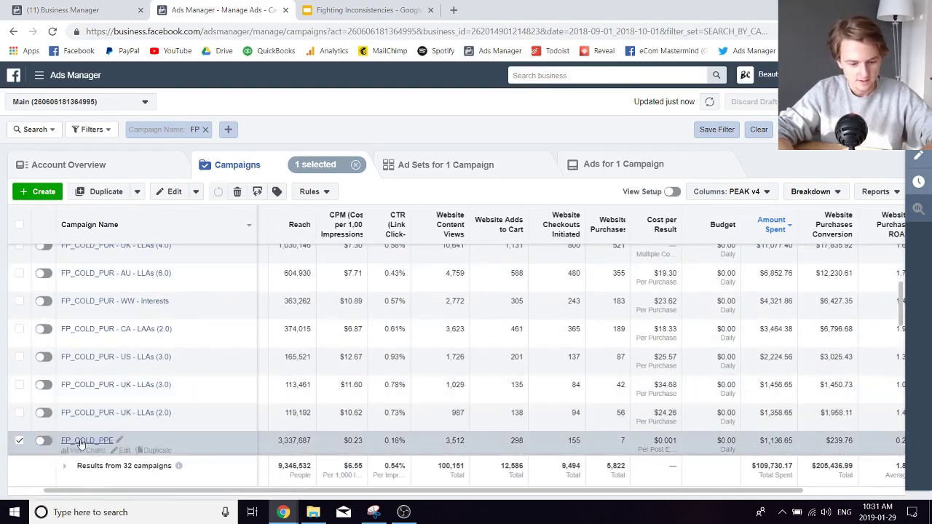
click(85, 442)
scroll(345, 327, down, 1)
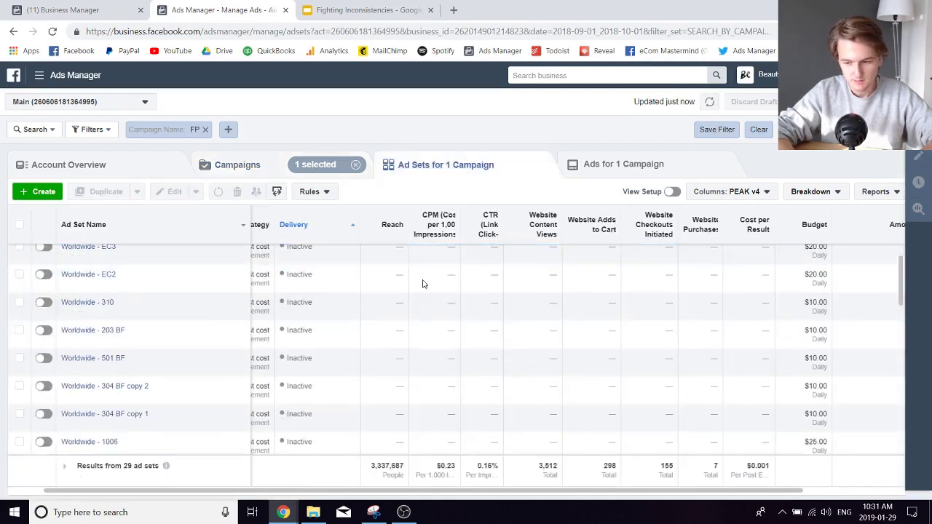
scroll(811, 291, right, 4)
click(655, 226)
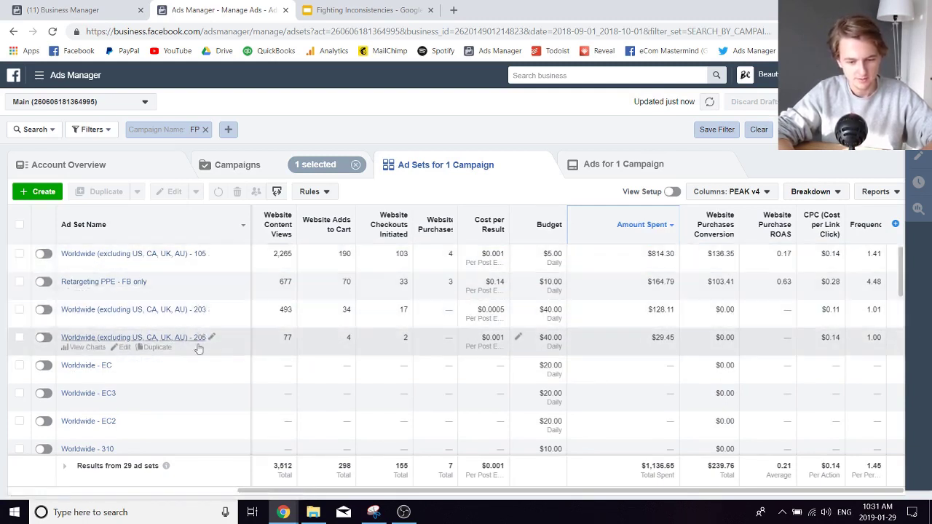
click(229, 165)
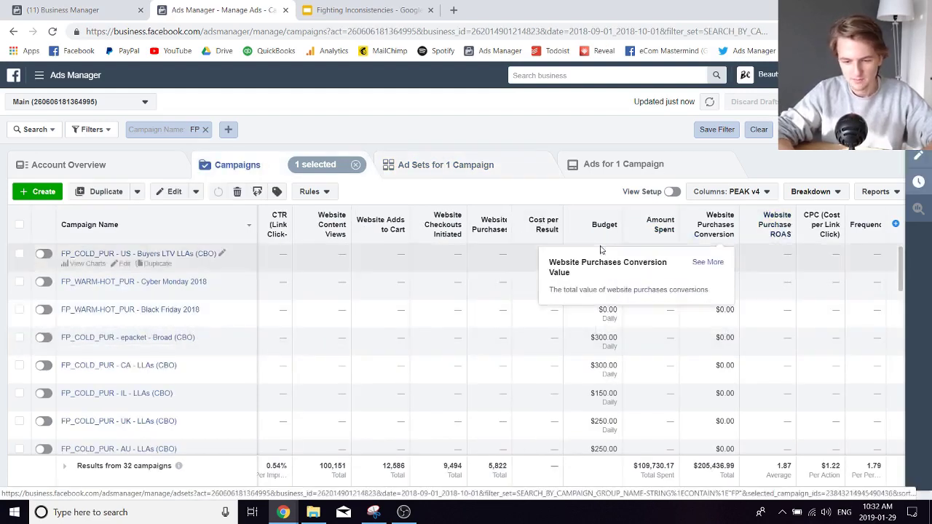
Step: Rank campaigns by amount spent and set the reporting range to October 1–31, 2018
scroll(743, 260, left, 3)
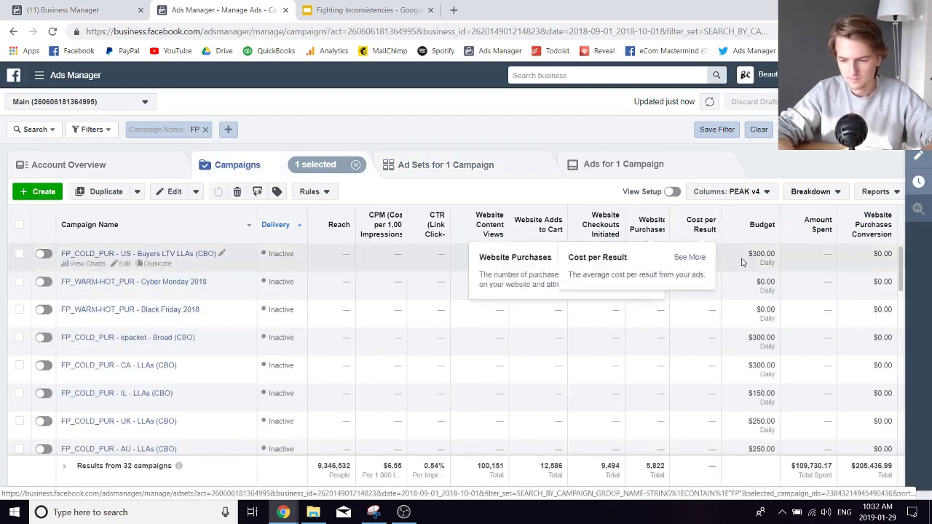
click(816, 225)
click(845, 129)
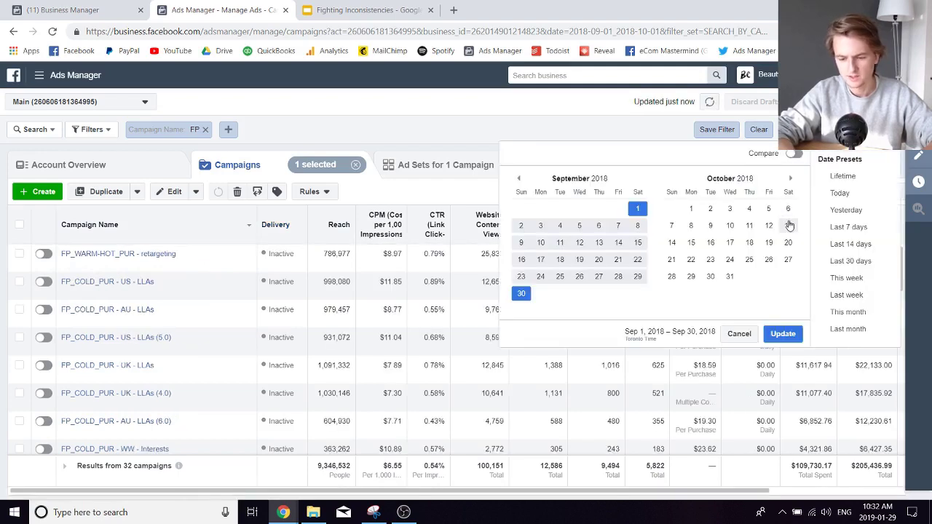
click(691, 209)
click(730, 276)
click(783, 334)
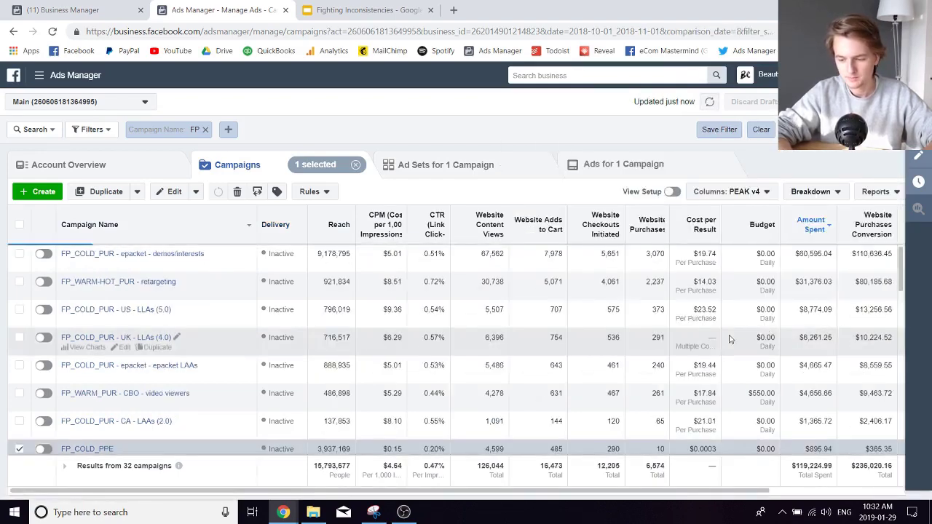
scroll(729, 335, right, 3)
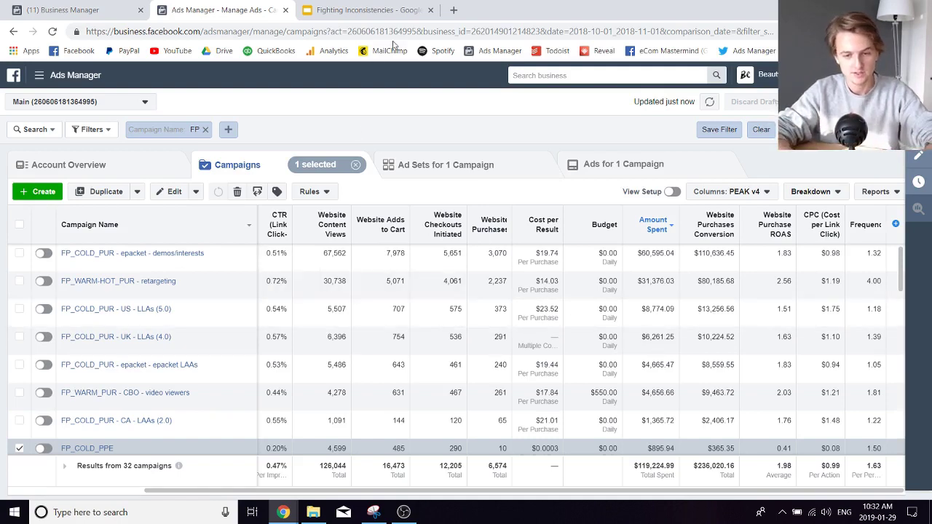
click(368, 10)
Step: Load the FlexPosture Facebook page at facebook.com/flex
click(73, 50)
text(/flex)
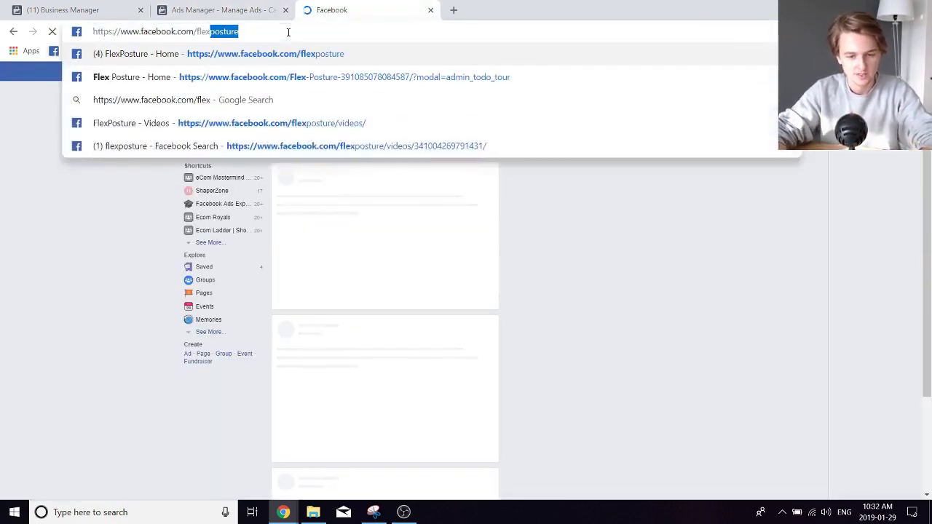
key(Return)
click(243, 9)
click(401, 10)
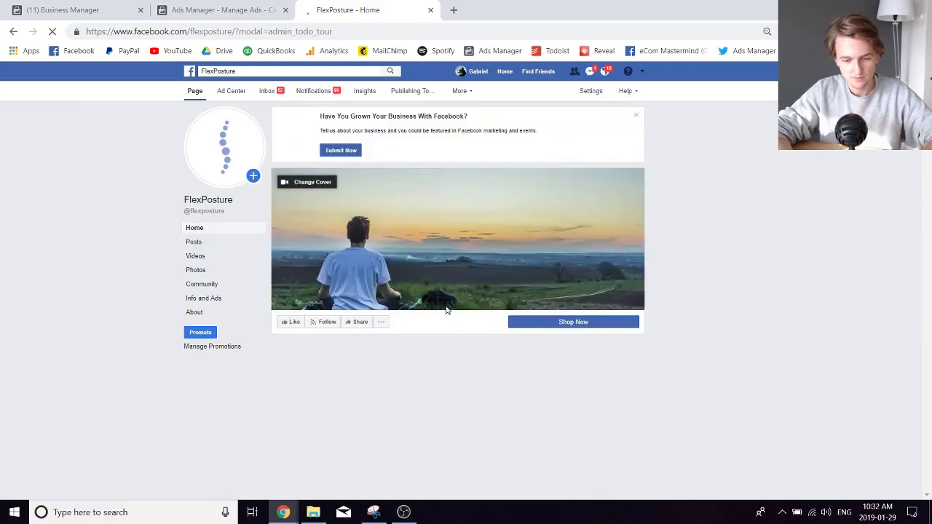
Step: Watch the 'Improve Your Posture INSTANTLY!' video from the page's videos, pausing and resuming it
click(195, 260)
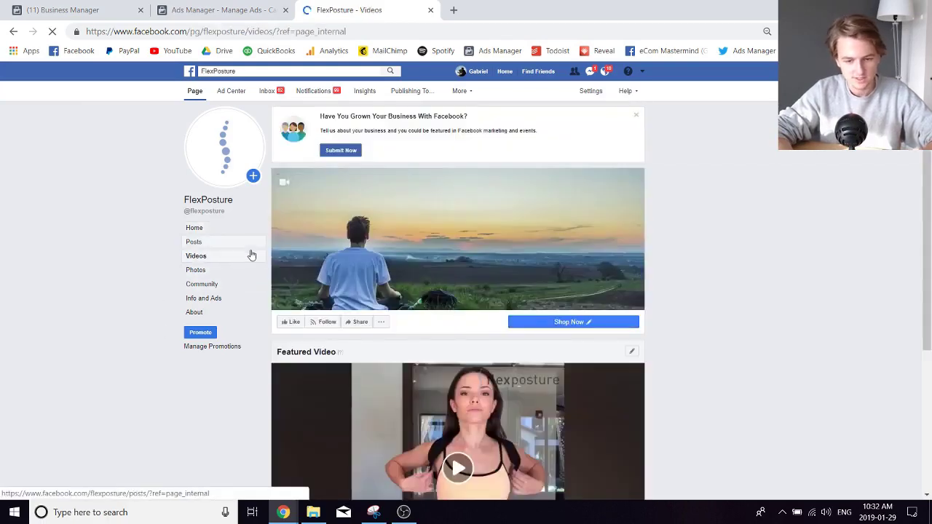
scroll(432, 356, down, 10)
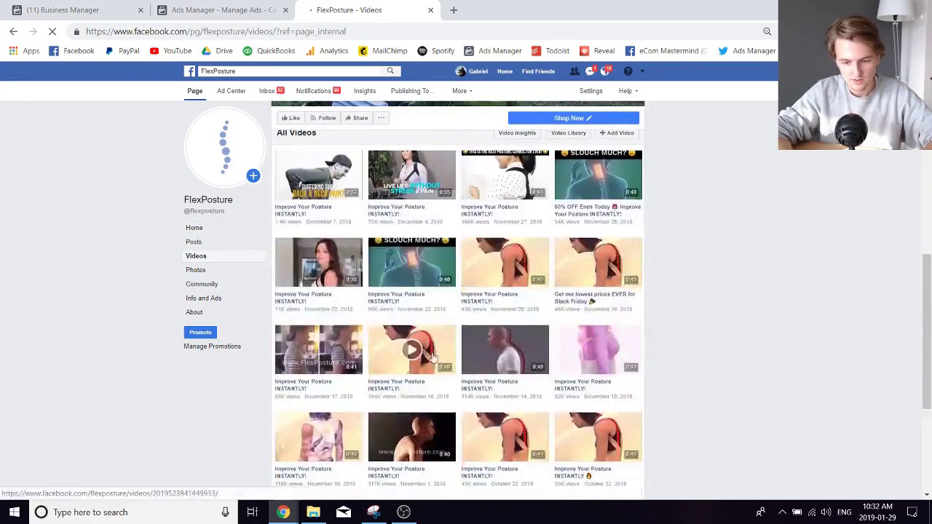
click(372, 334)
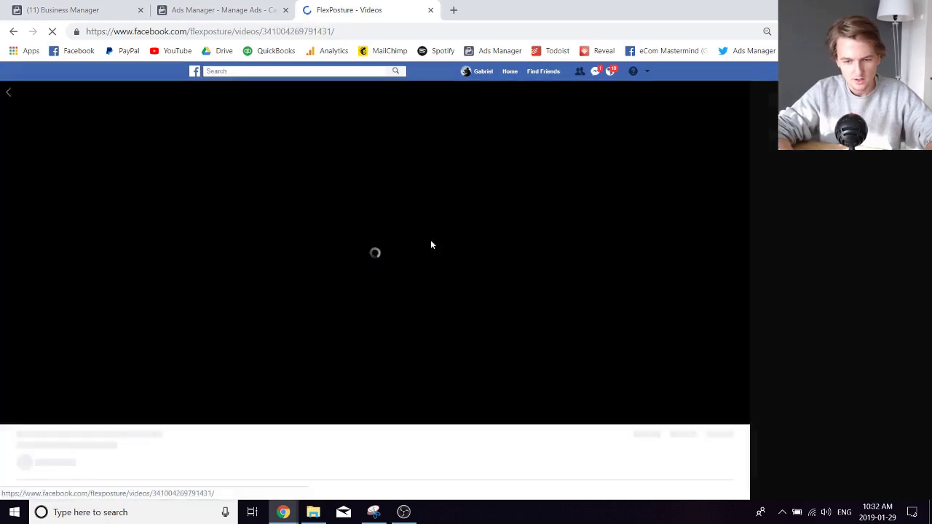
click(371, 300)
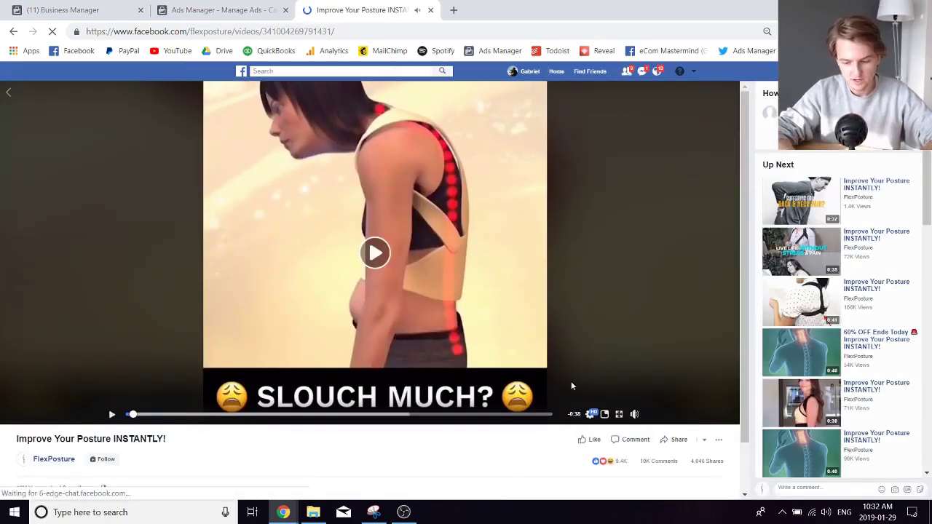
click(380, 256)
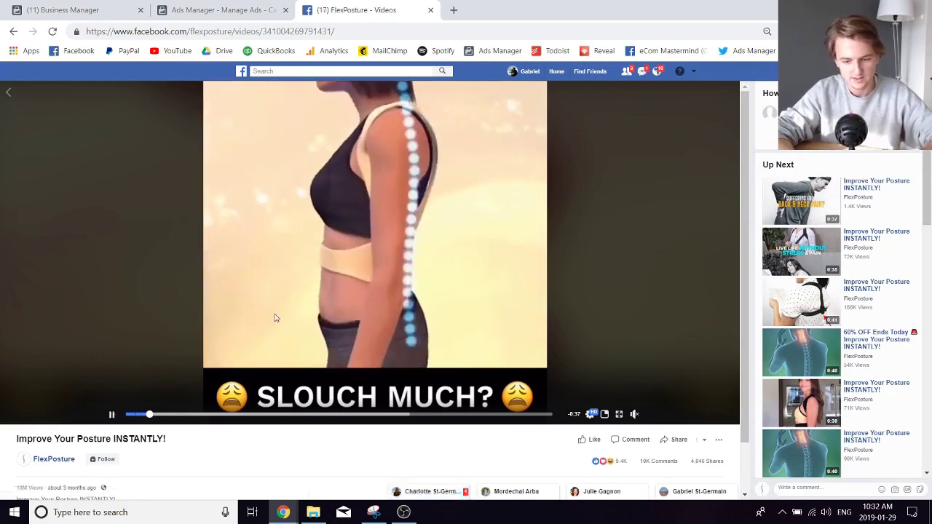
click(360, 328)
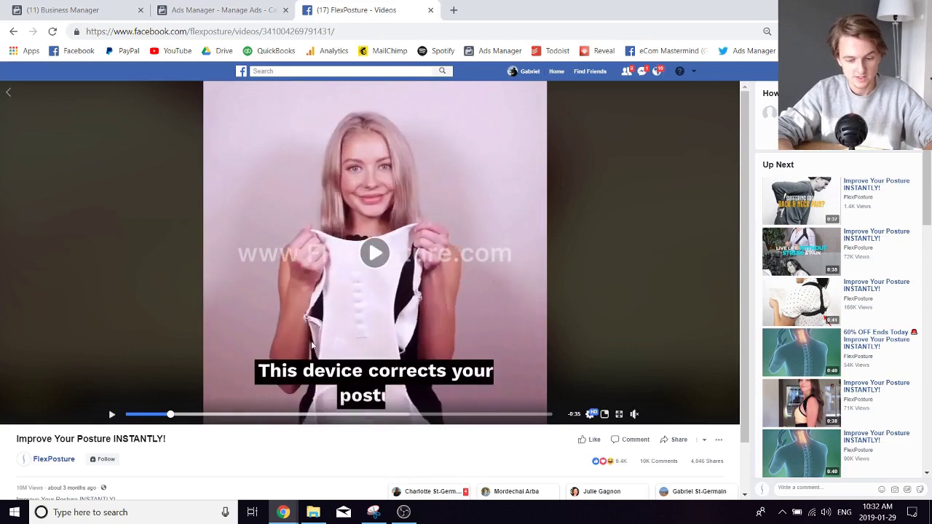
click(223, 6)
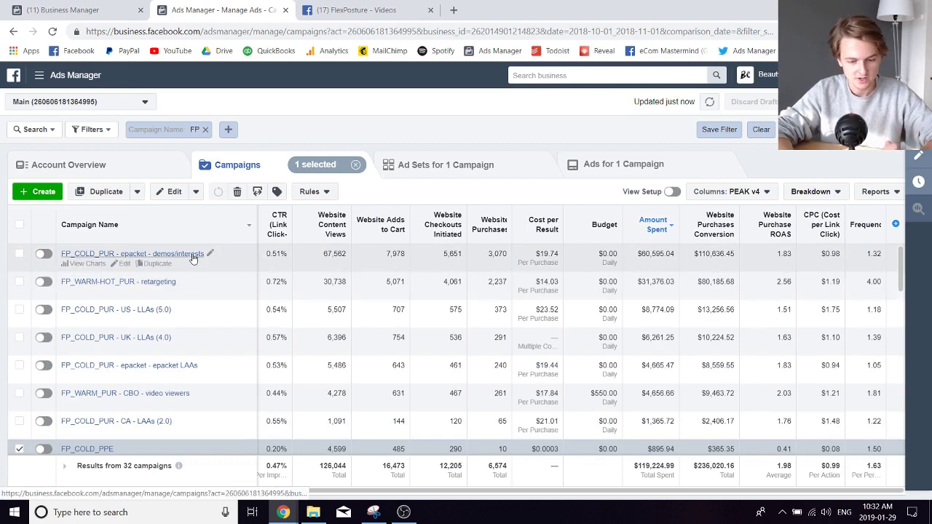
Step: Open FP_COLD_PUR - epacket - demos/interests' ad sets and sort them by Amount Spent, highest first
click(198, 260)
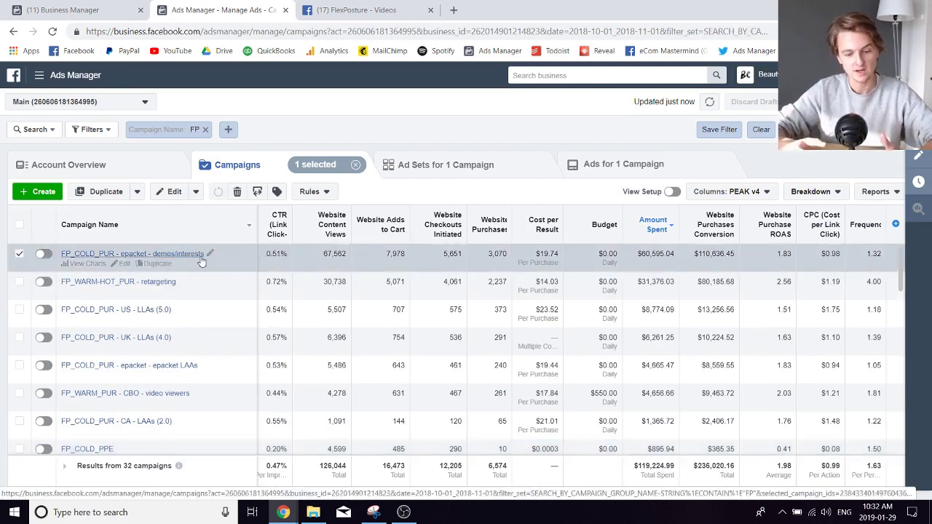
click(201, 260)
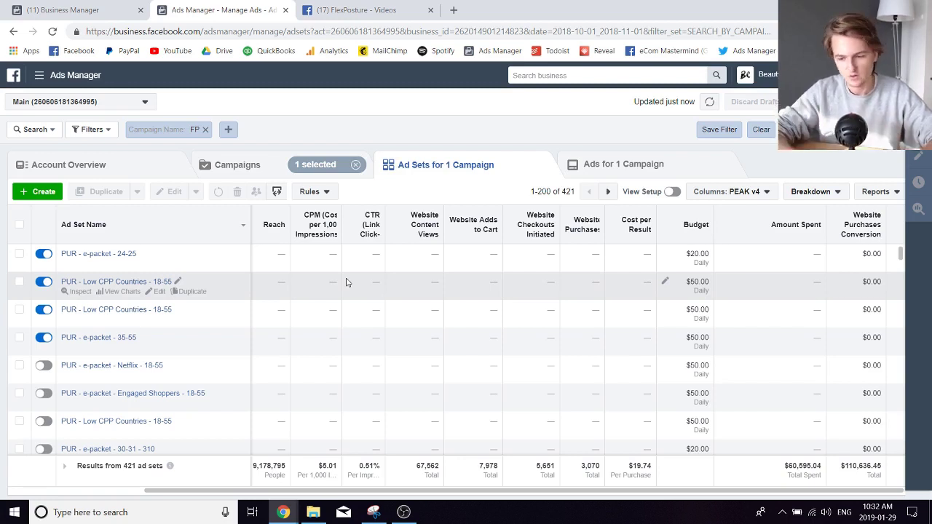
scroll(597, 308, right, 2)
mouse_move(728, 226)
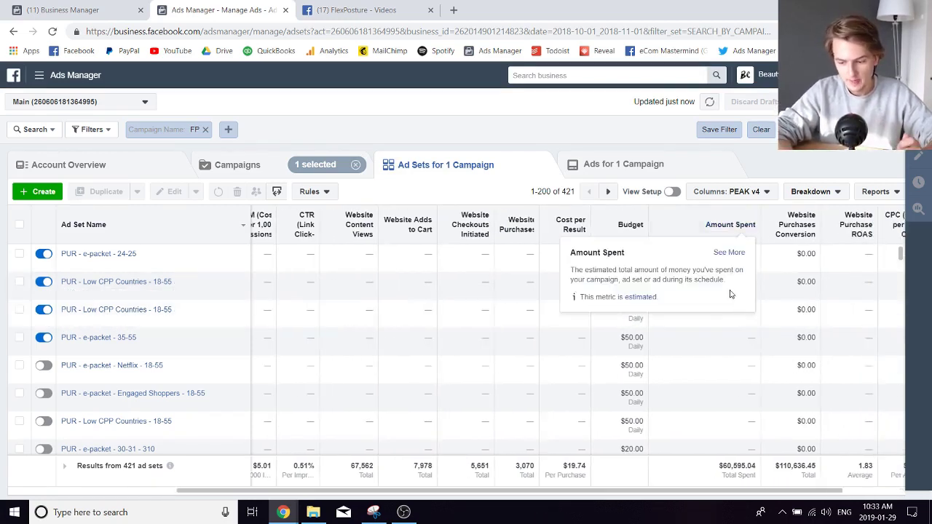
click(713, 233)
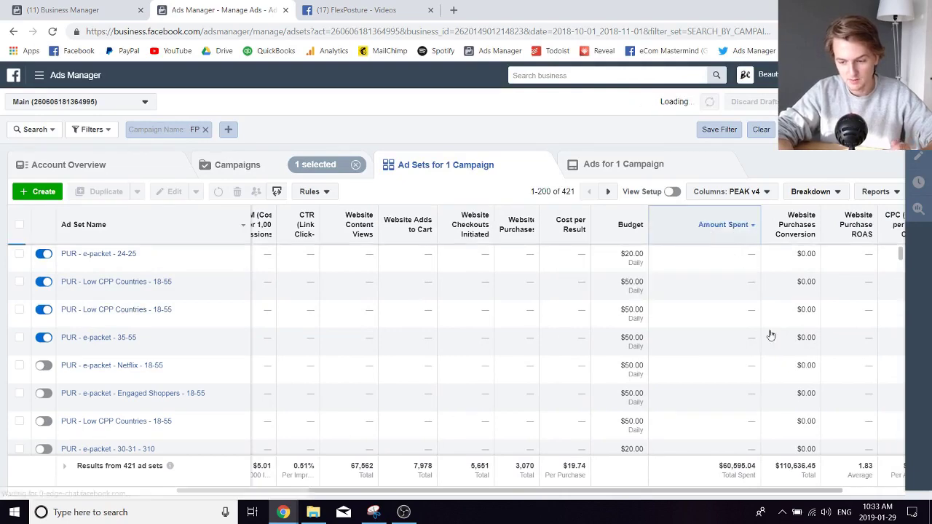
scroll(774, 353, right, 3)
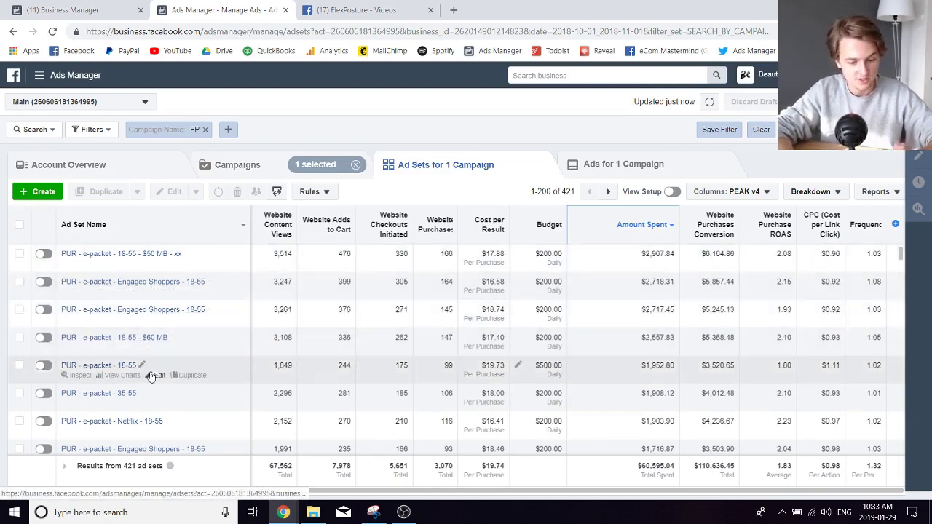
Step: Inspect PUR - e-packet - 18-55's settings and potential reach, then return to the campaign list
click(162, 379)
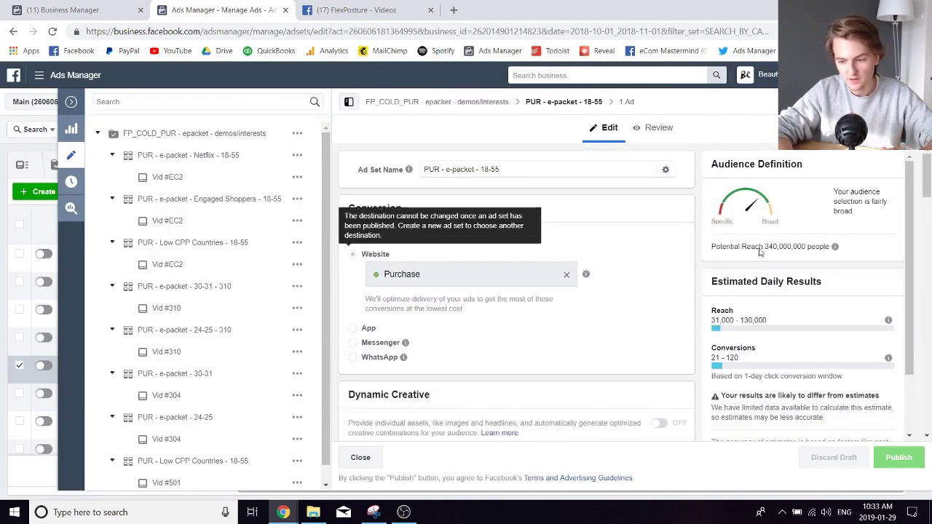
drag(767, 248, 833, 248)
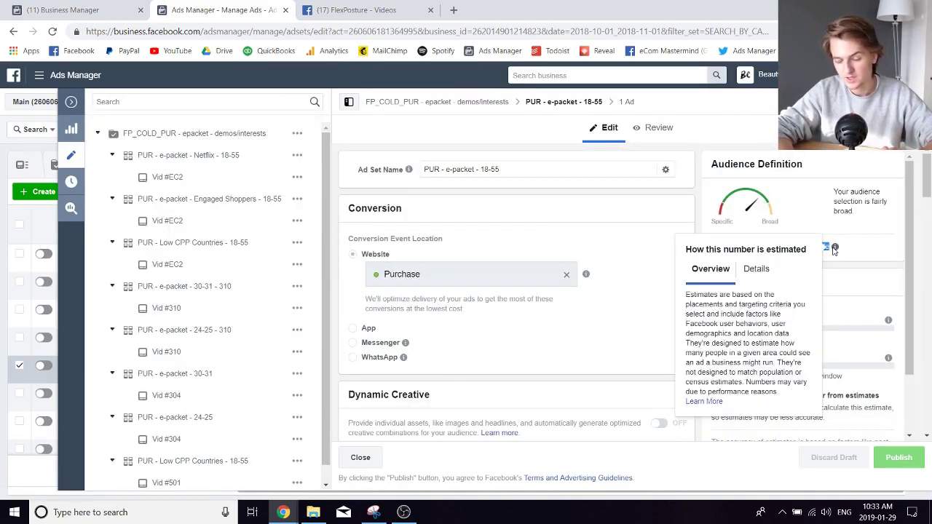
click(361, 458)
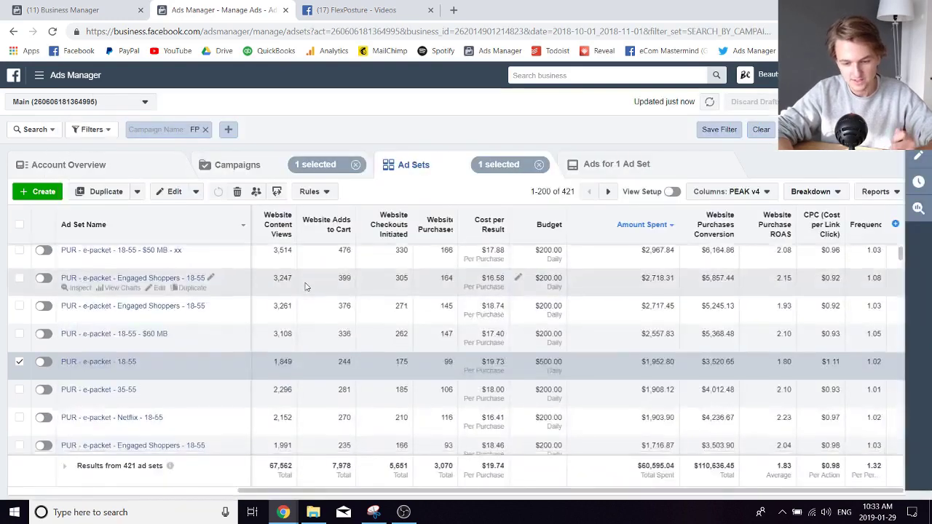
scroll(306, 286, down, 15)
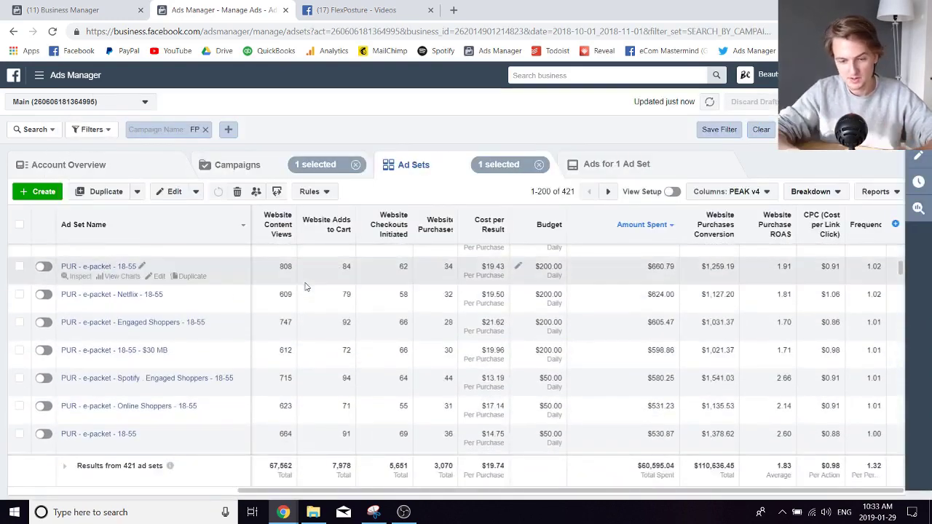
click(248, 167)
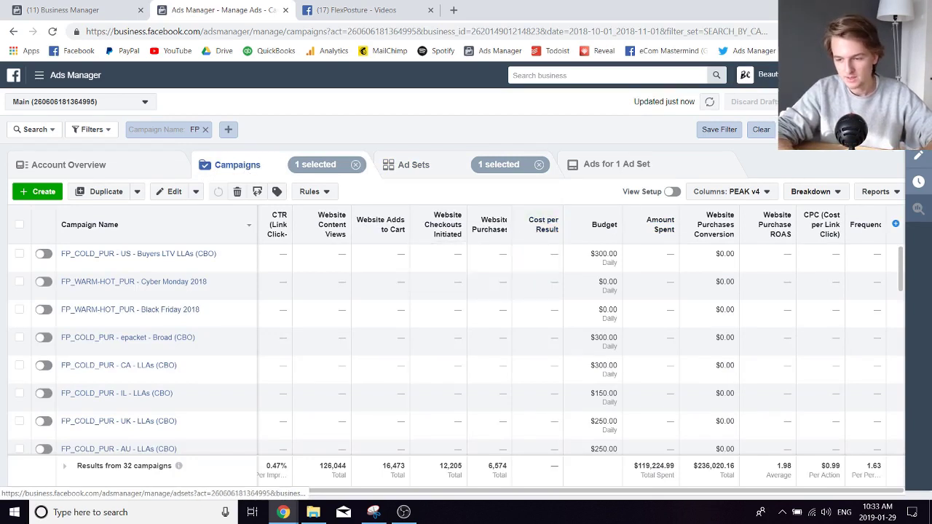
Step: Report November 1–30, 2018 results ranked by amount spent and select the Black Friday 2018 campaign
click(838, 102)
click(750, 209)
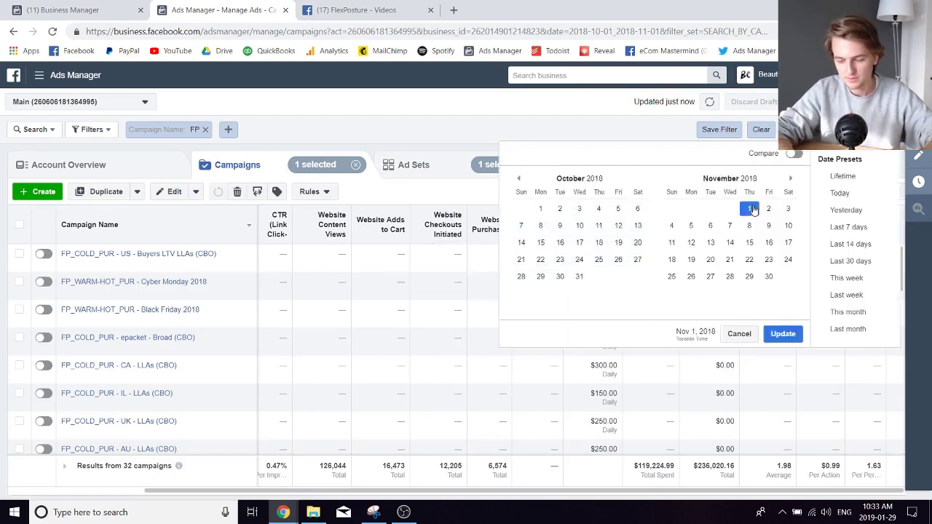
click(770, 278)
click(783, 334)
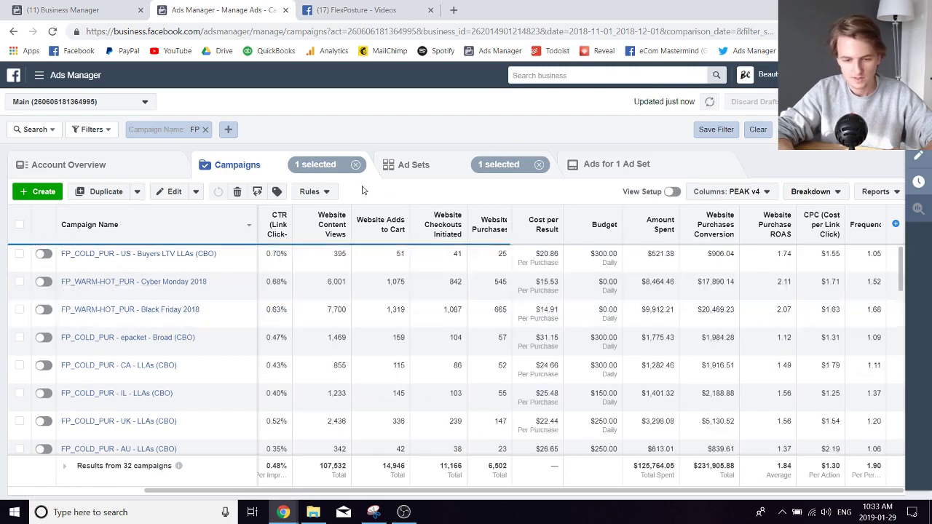
click(653, 224)
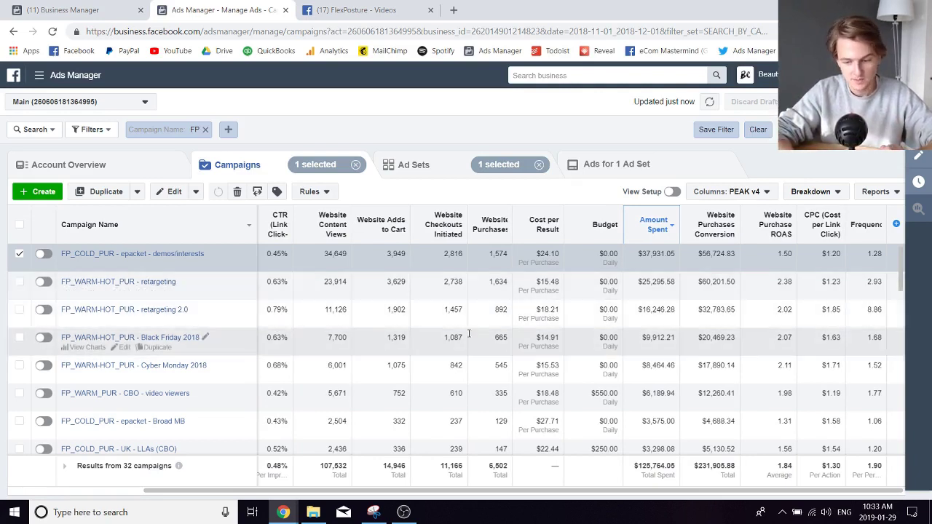
click(543, 344)
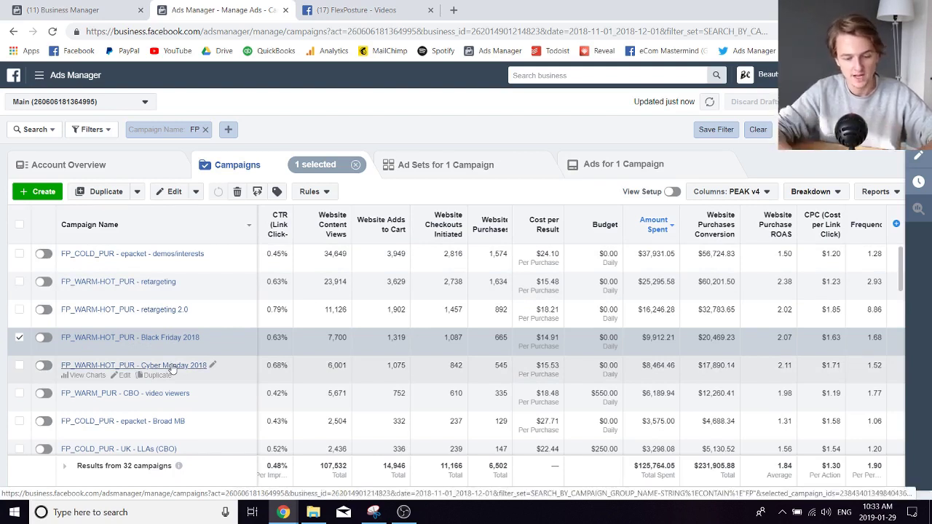
Step: Browse the Black Friday 2018 campaign's ad sets and look at the ads inside IC 7
click(143, 338)
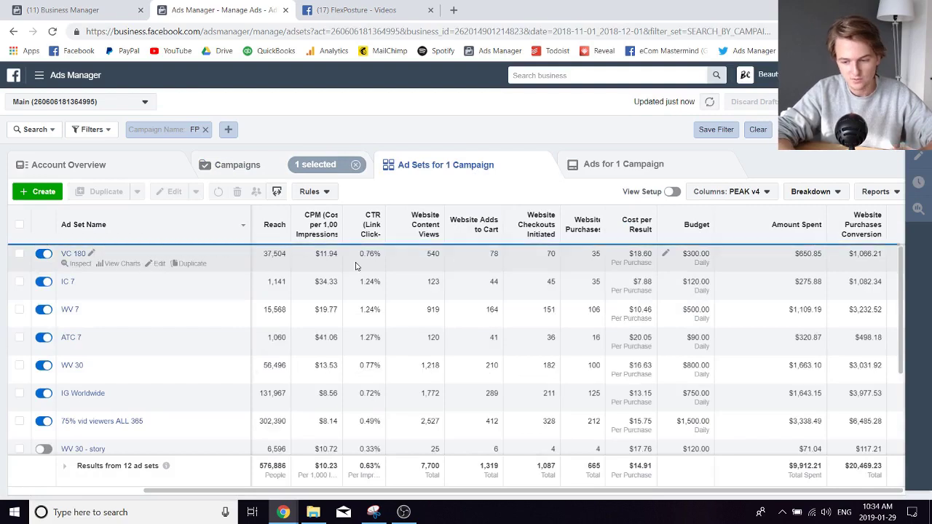
click(71, 286)
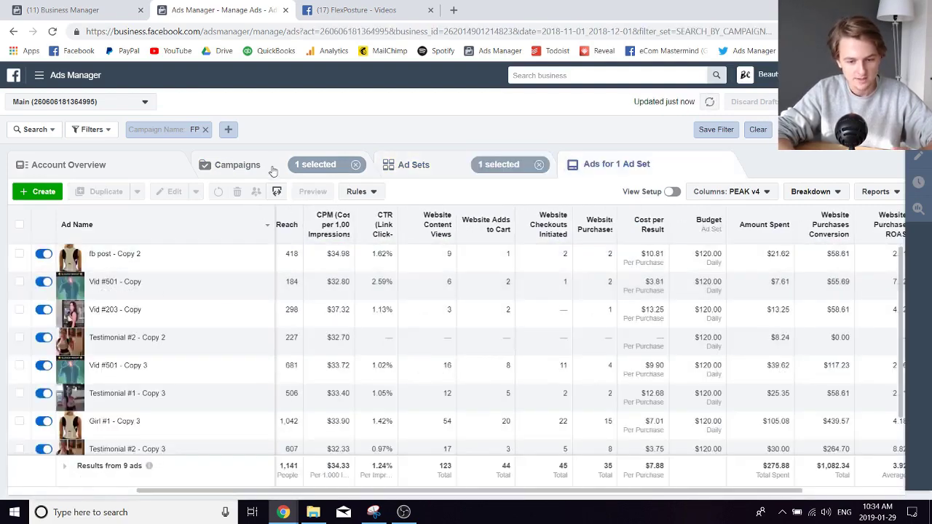
click(392, 164)
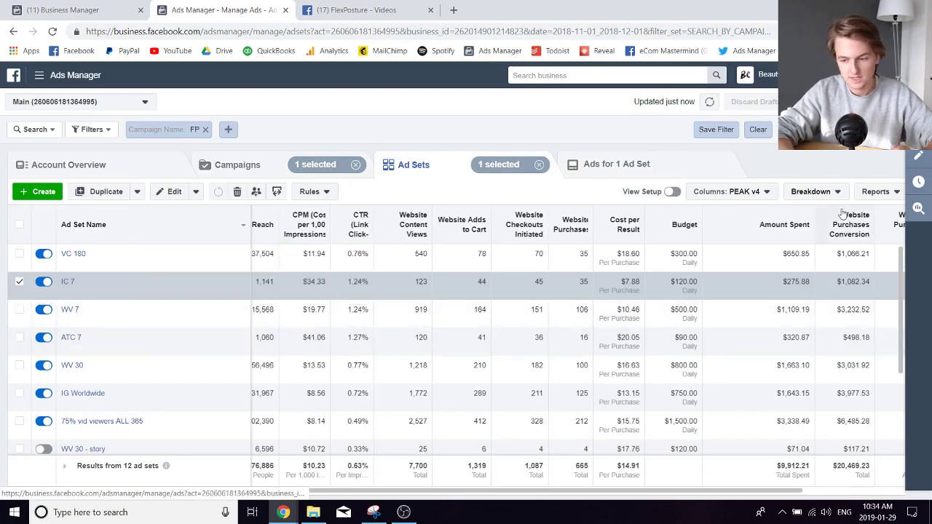
Step: Rank the campaign's 12 ad sets by amount spent ($9,912.21 total, 2.07 ROAS)
click(791, 224)
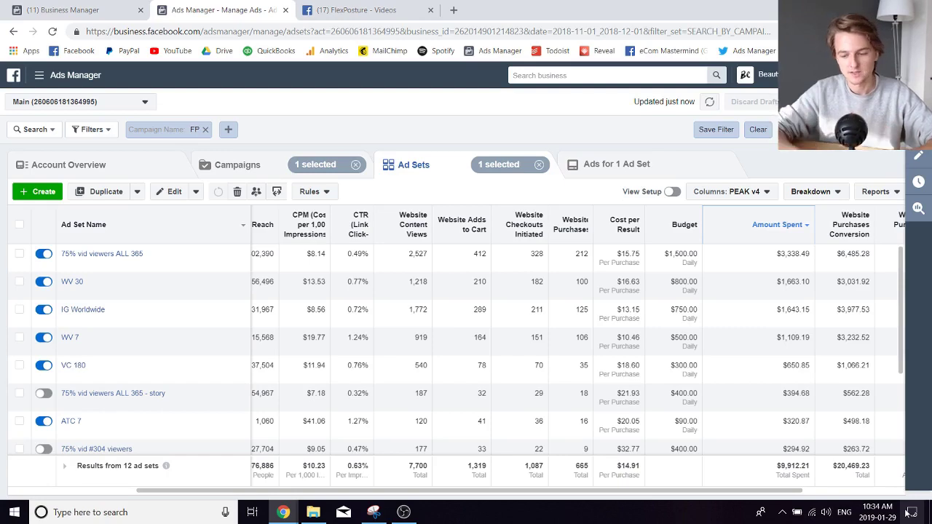
scroll(787, 452, right, 3)
scroll(790, 459, right, 1)
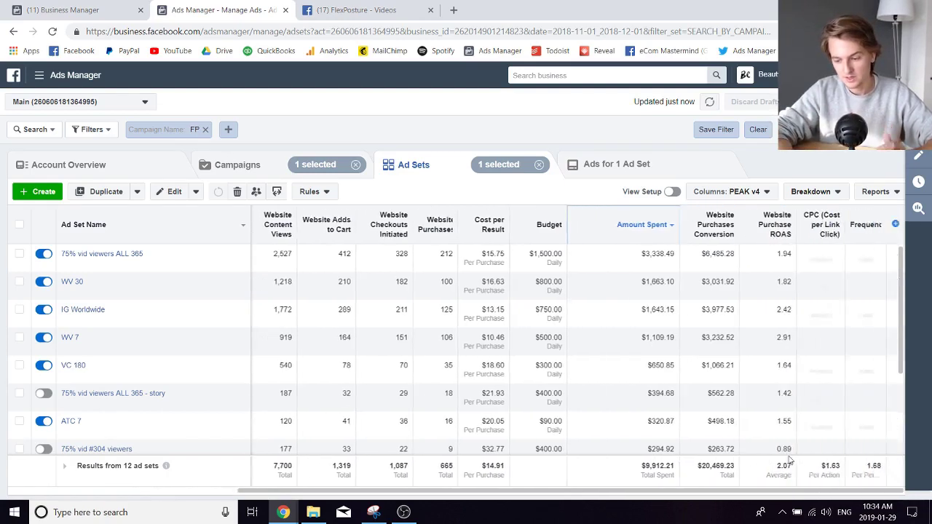
scroll(590, 399, left, 8)
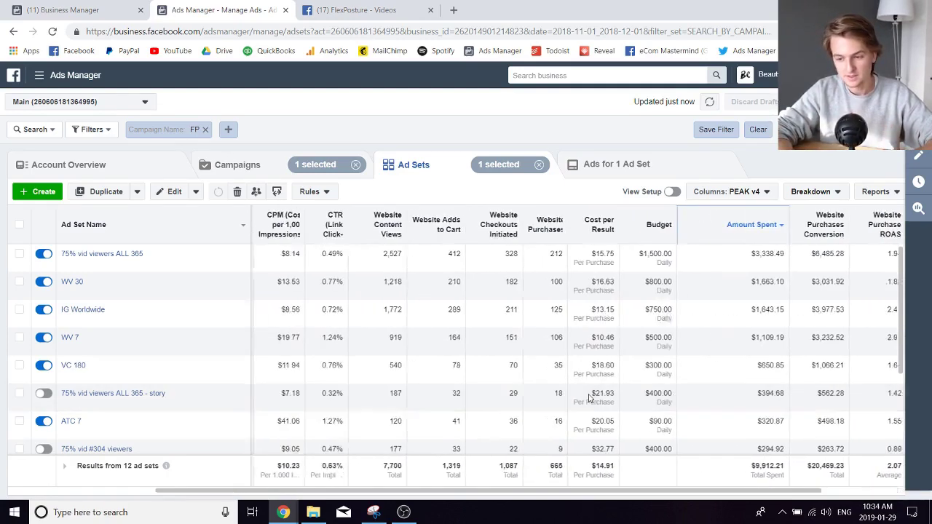